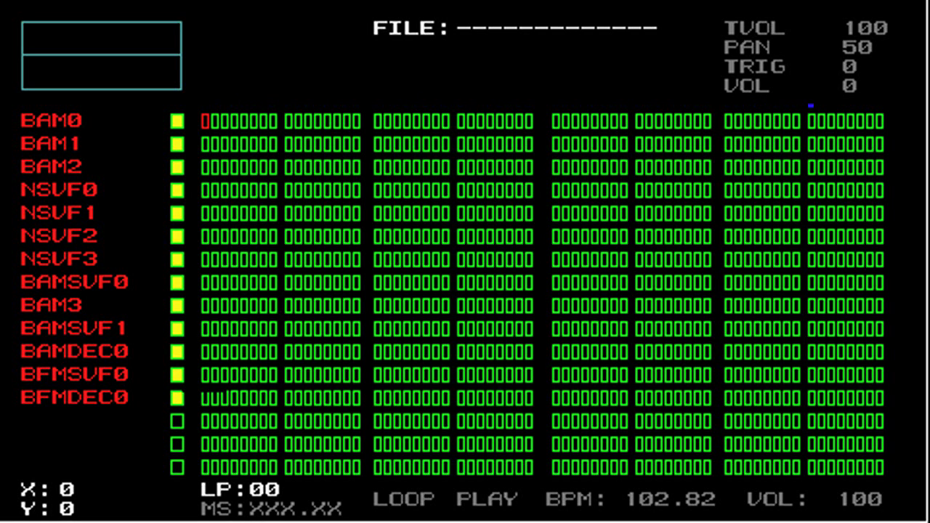
- Bring up the main menu and browse its System, Tempo and Track sections
key("Escape")
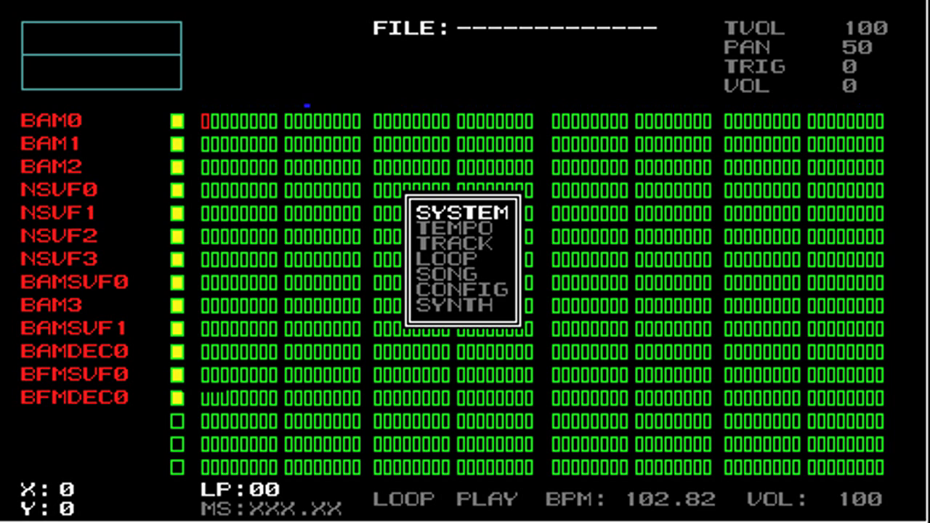
key("Down")
key("Down")
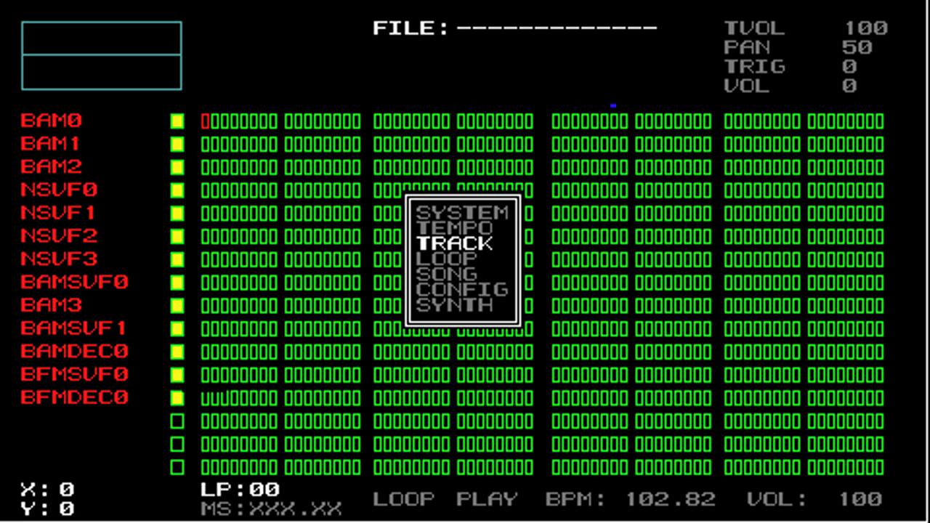
key("Down")
key("Down")
key("Up")
key("Up")
key("Up")
key("Up")
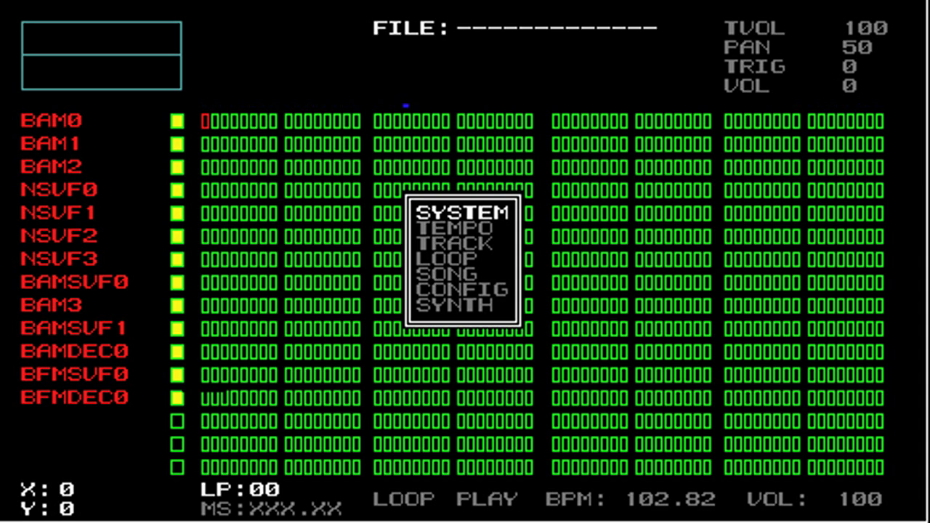
- Enter the System section to show New, Load, Save, Record, Help and Exit
key("Return")
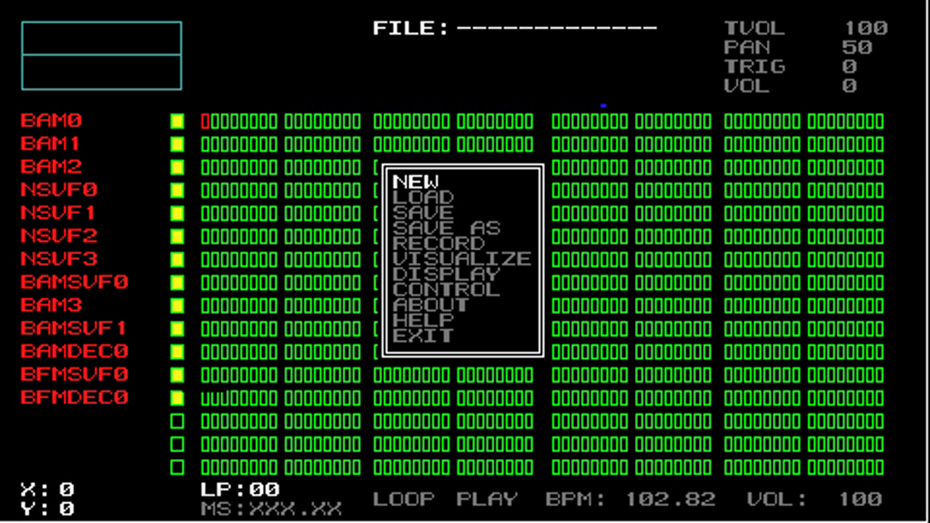
- Choose New and browse the preset kits from 808ISH to CUSTOM3
key("Return")
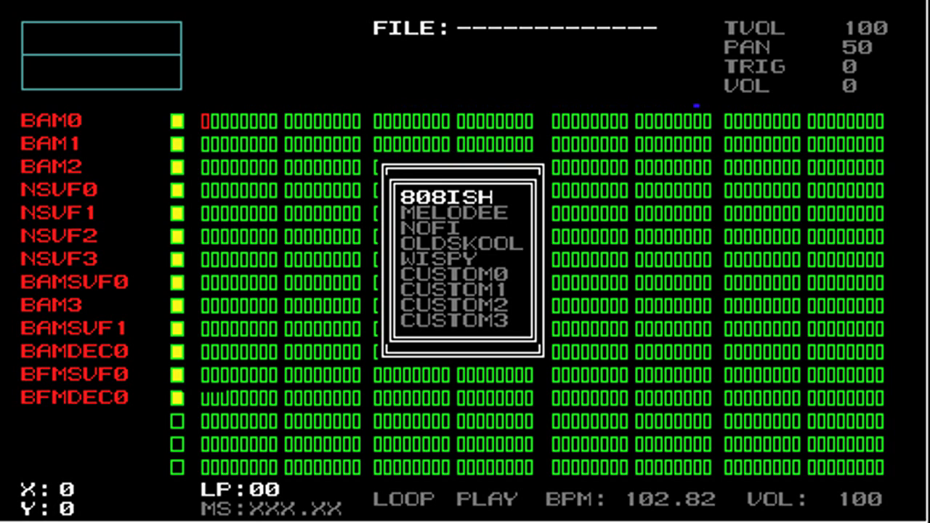
key("Down")
key("Down")
key("Down")
key("Down")
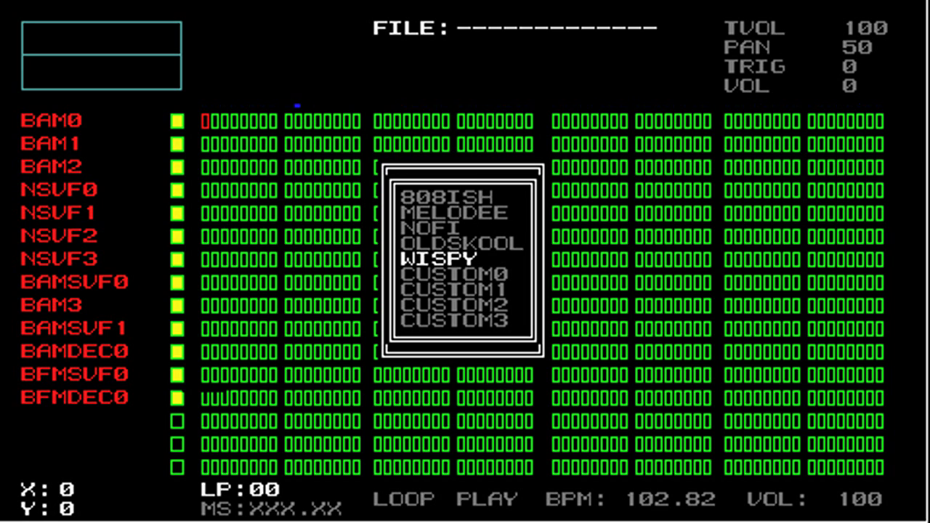
key("Up")
key("Down")
- Pick the CUSTOM3 preset and answer Y to the reset confirmation
key("Down")
key("Down")
key("Down")
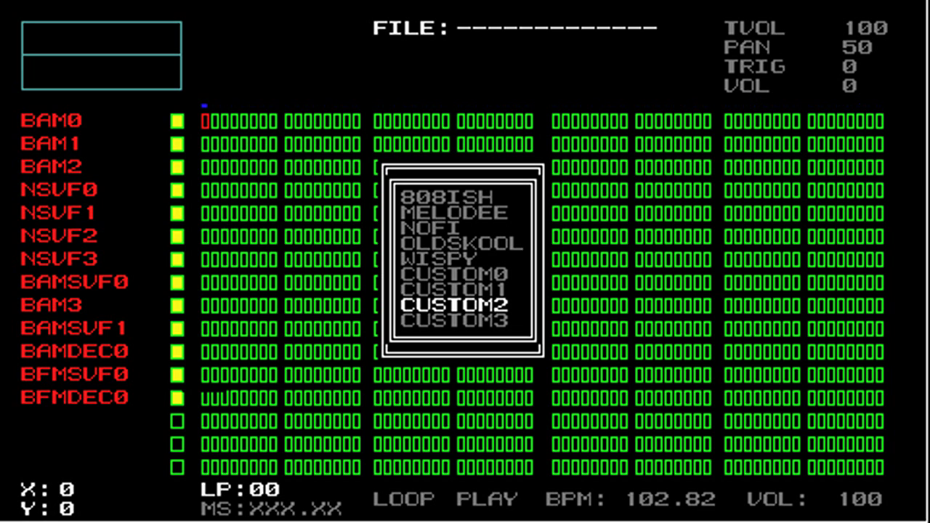
key("Down")
key("Return")
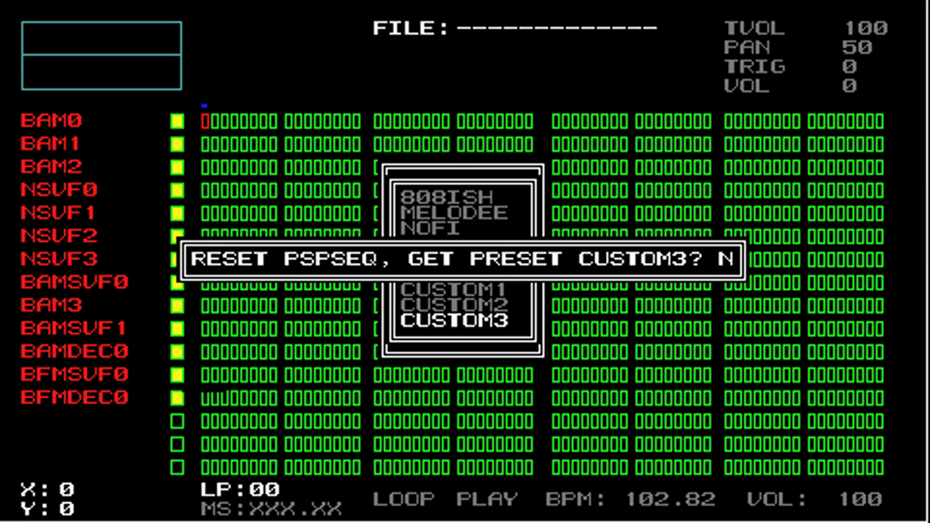
key("Up")
key("Down")
key("Up")
key("Return")
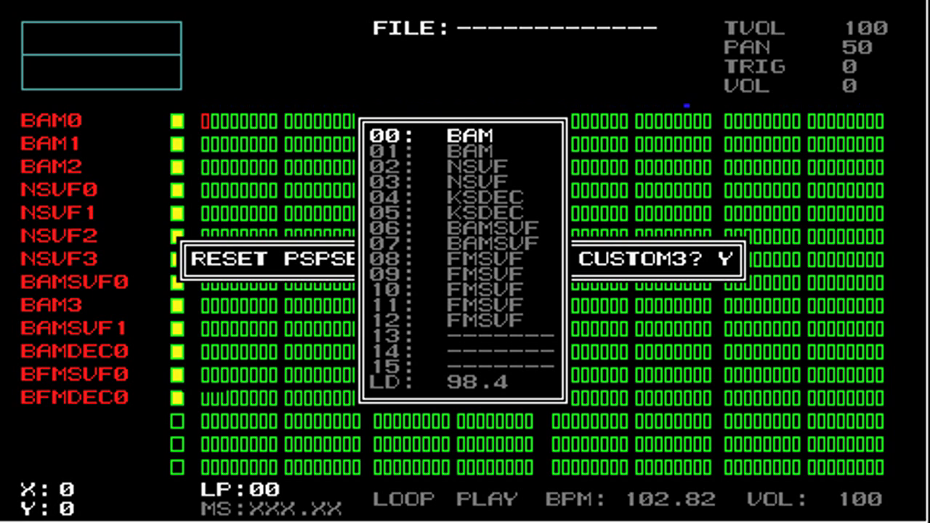
key("Down")
key("Down")
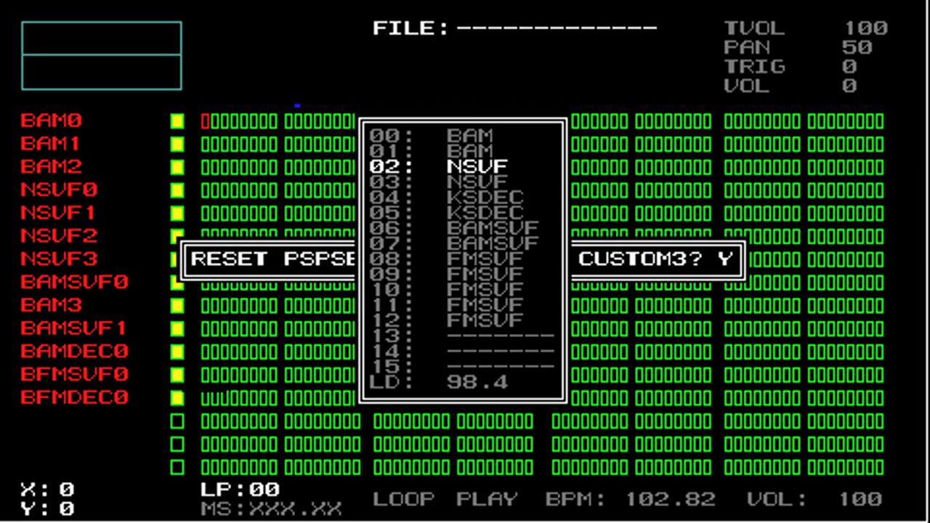
key("Down")
key("Up")
key("Up")
key("Up")
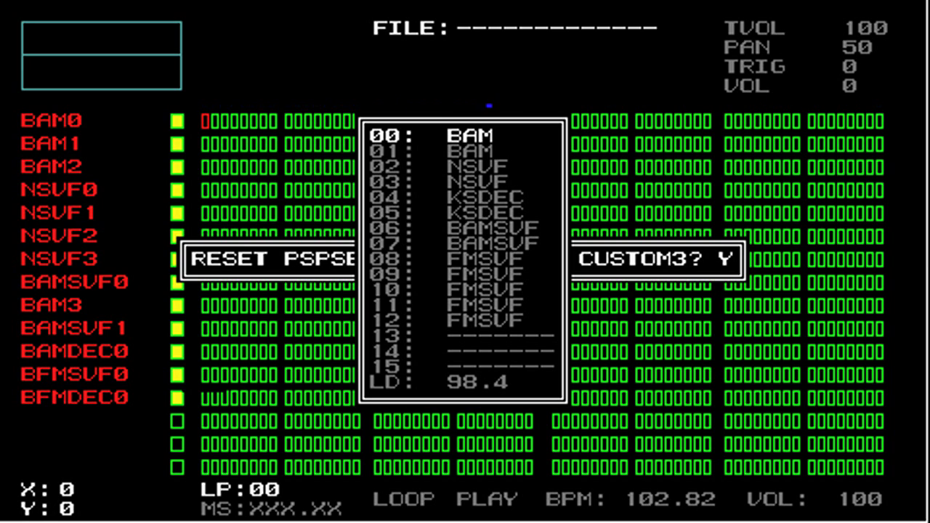
key("Up")
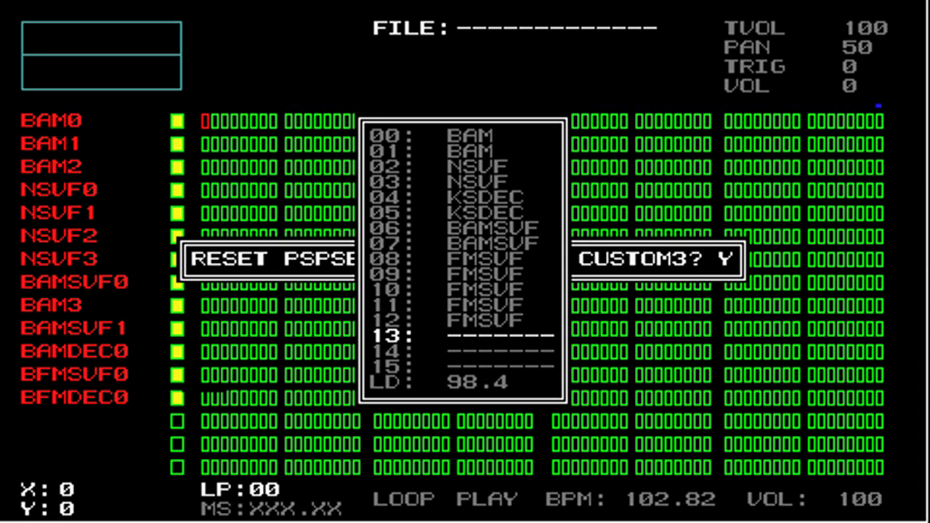
key("Up")
key("Down")
key("Up")
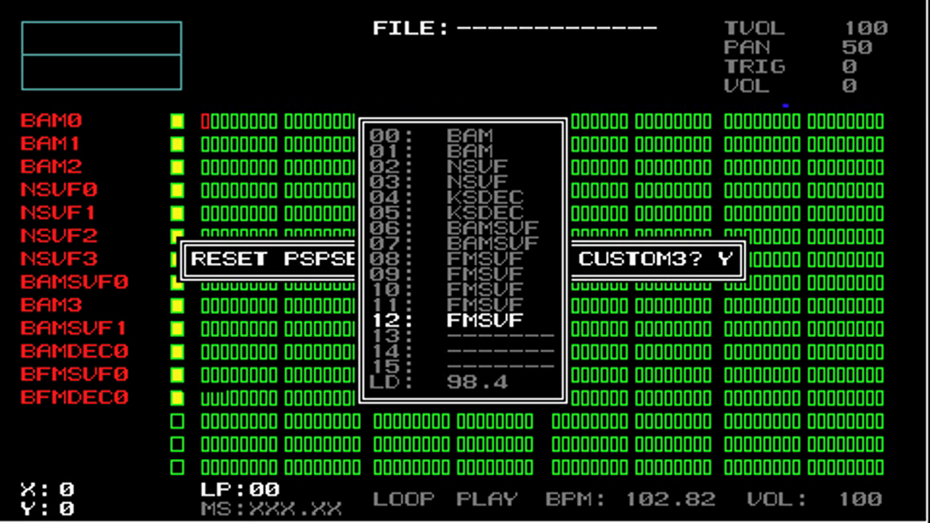
key("Down")
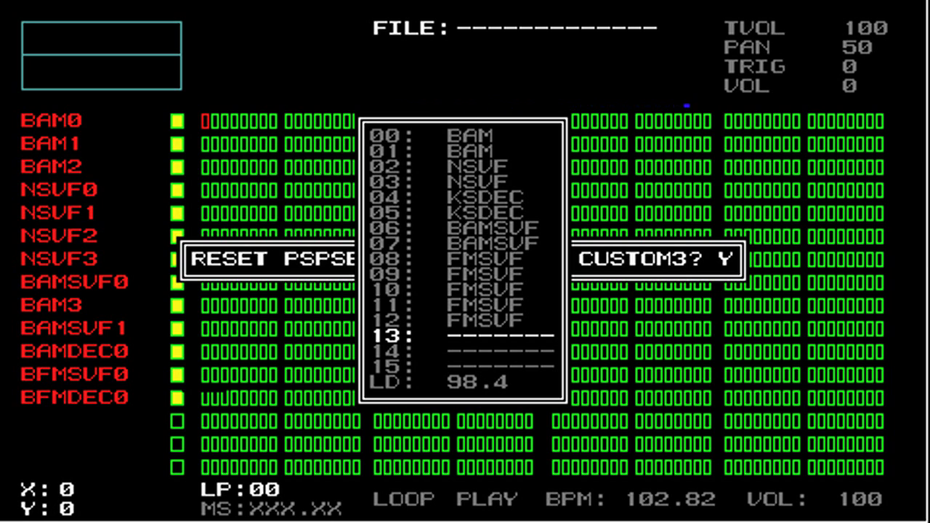
key("Down")
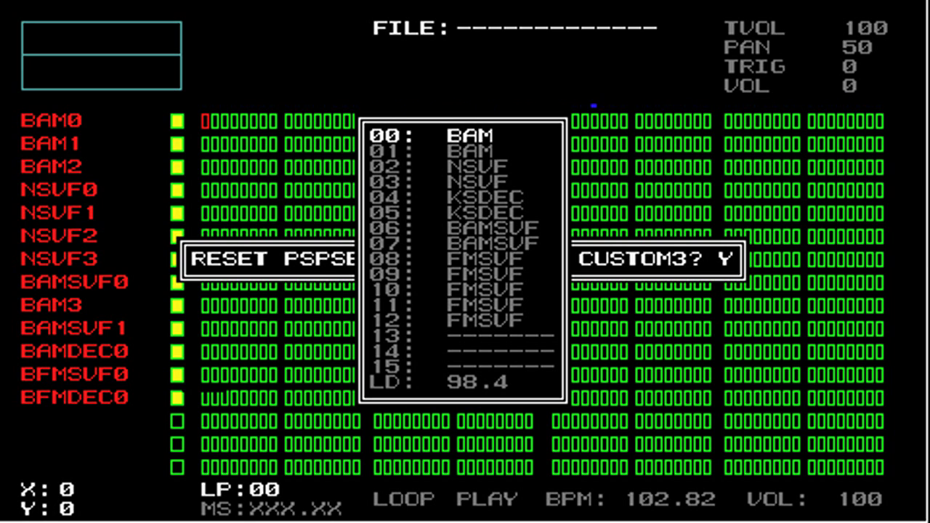
- Cycle voice slot 00's synth type from BAM until it holds PSQSHP
key("Right")
key("Right")
key("Right")
key("Right")
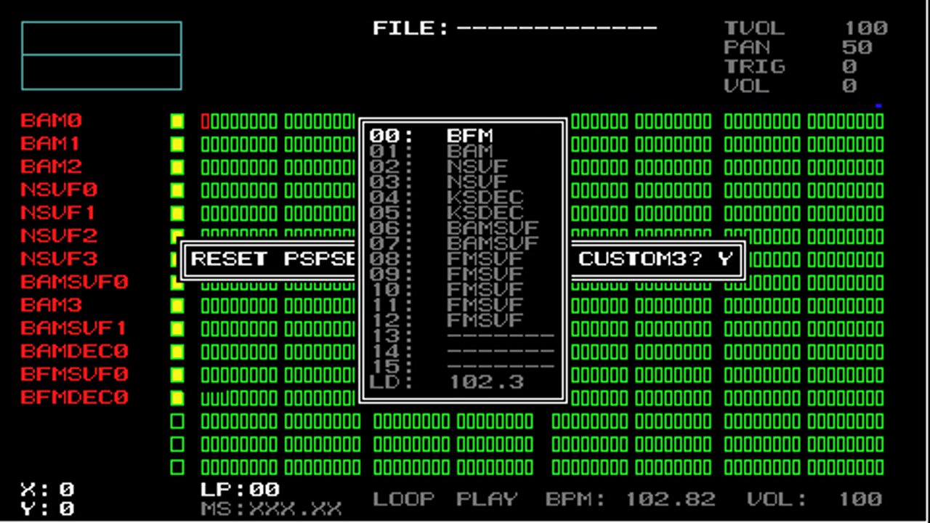
key("Right")
key("Right")
key("Right")
key("Right")
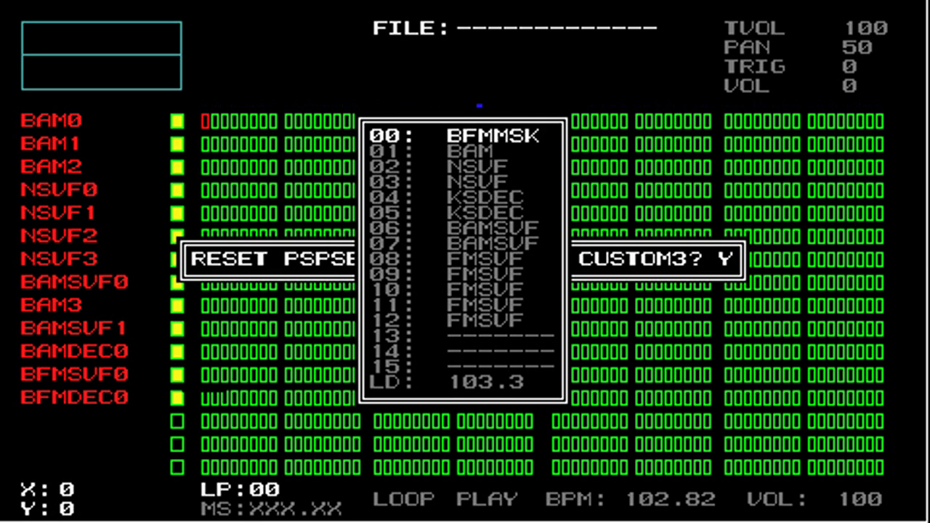
key("Left")
key("Left")
key("Left")
key("Left")
key("Left")
key("Left")
key("Left")
key("Left")
key("Left")
key("Left")
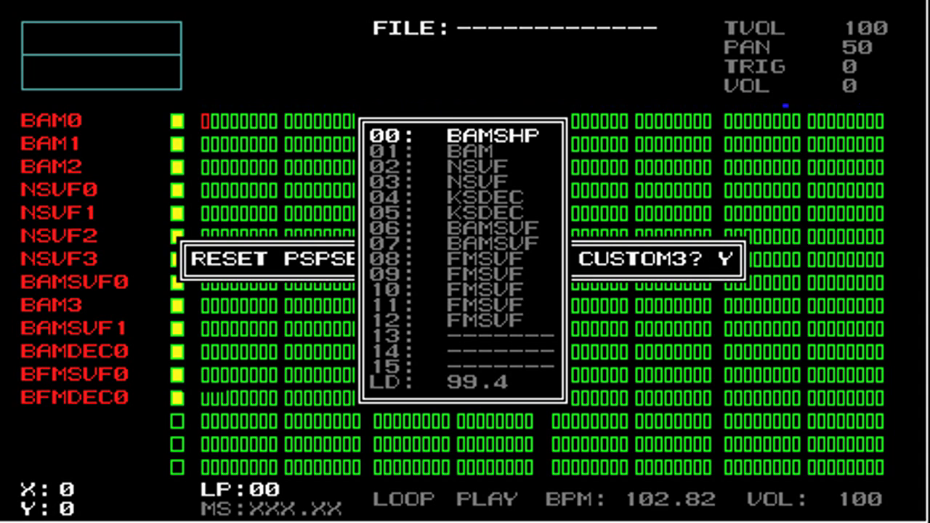
key("Right")
key("Right")
key("Right")
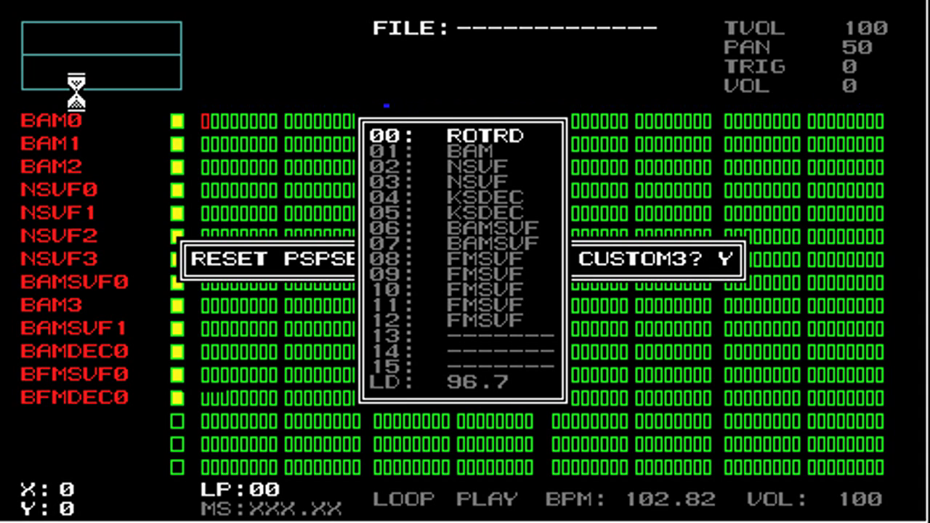
key("Right")
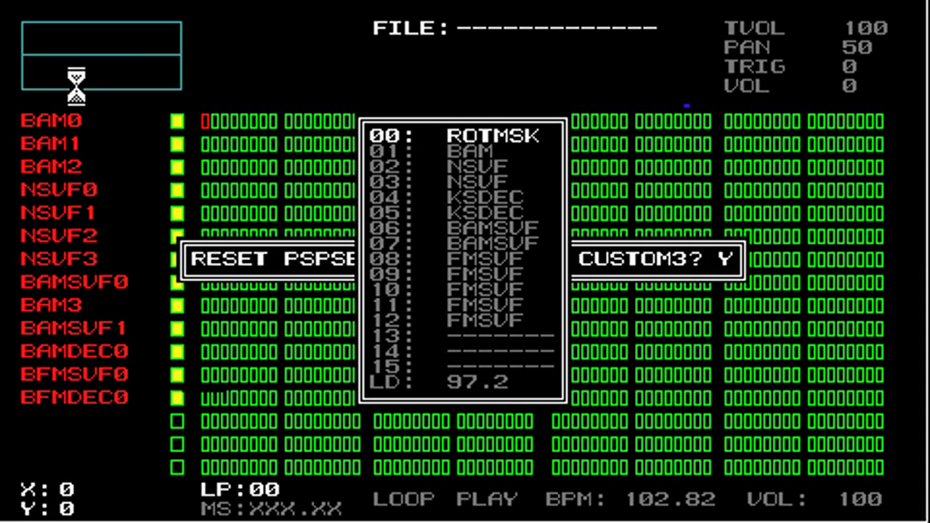
key("Right")
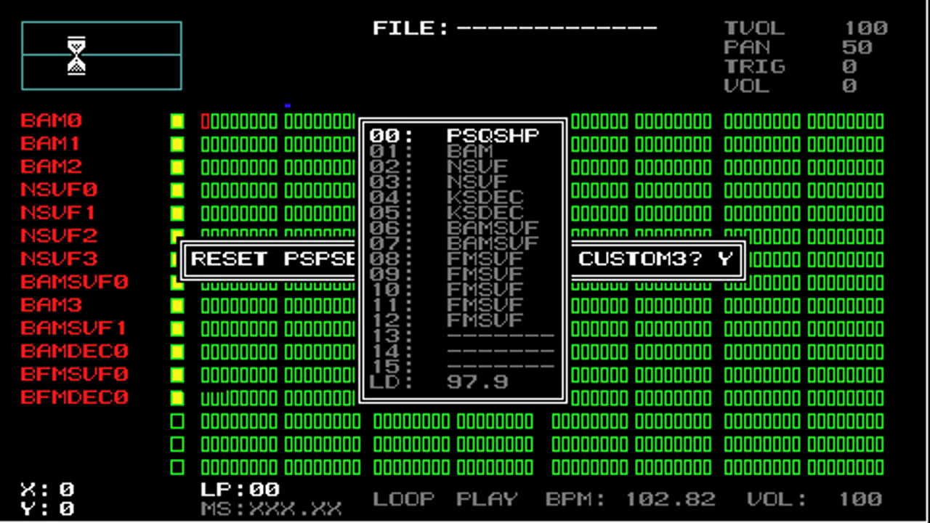
key("Right")
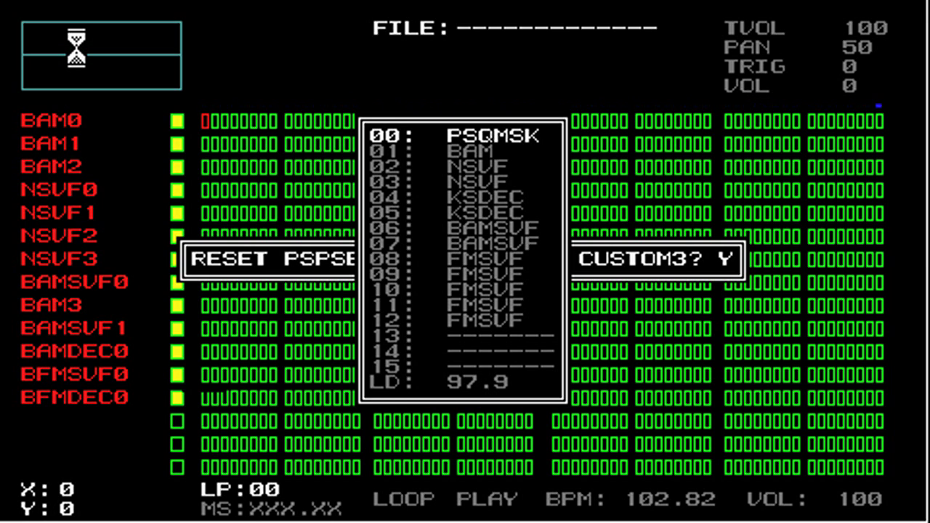
key("Right")
key("Right")
key("Right")
key("Right")
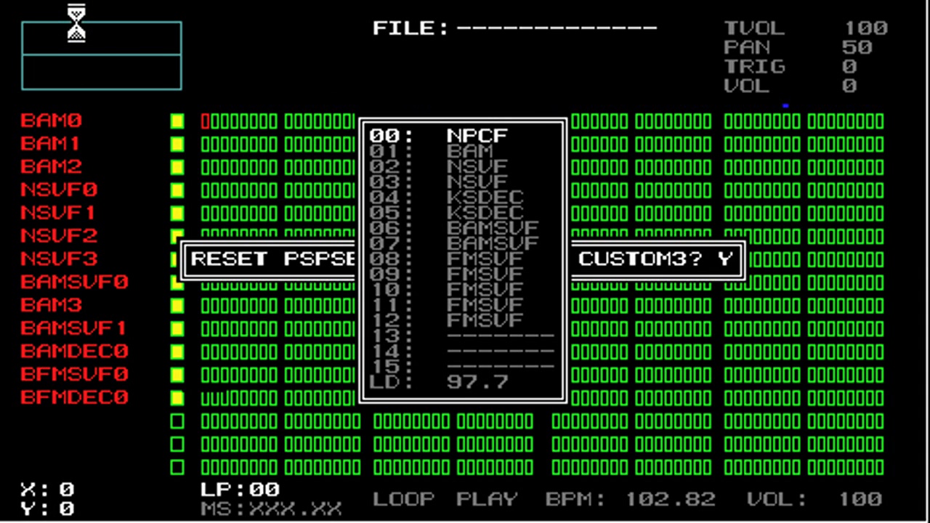
key("Right")
key("Right")
key("Right")
key("Right")
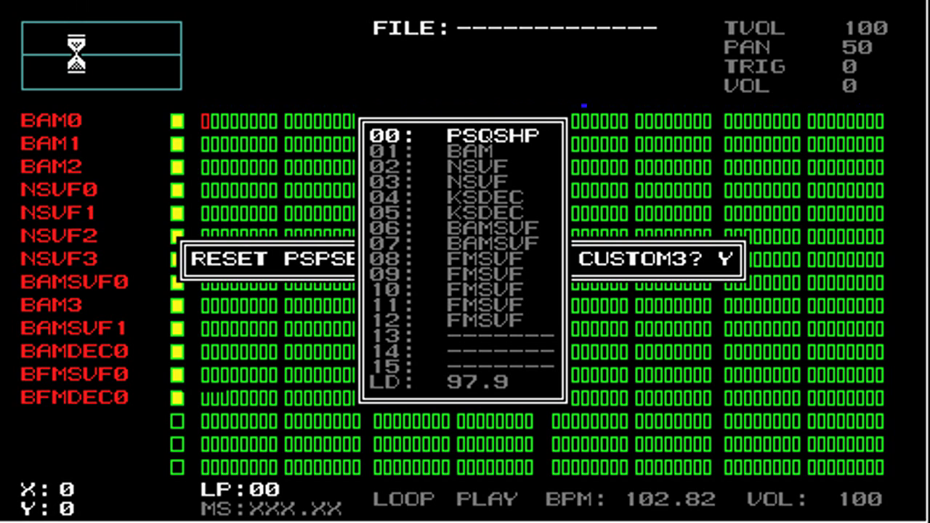
- Remove the FMSVF synth from voice slot 12, leaving slots 12–15 empty
key("Up")
key("Up")
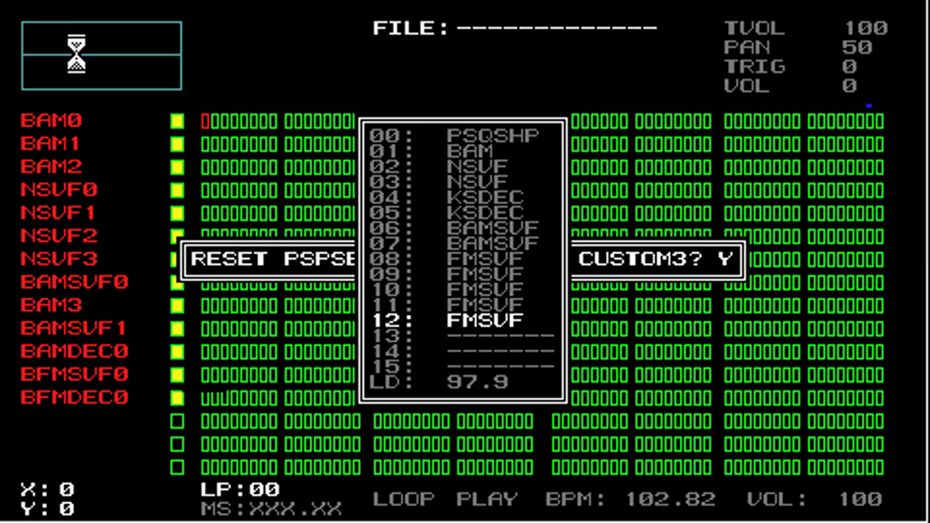
key("Delete")
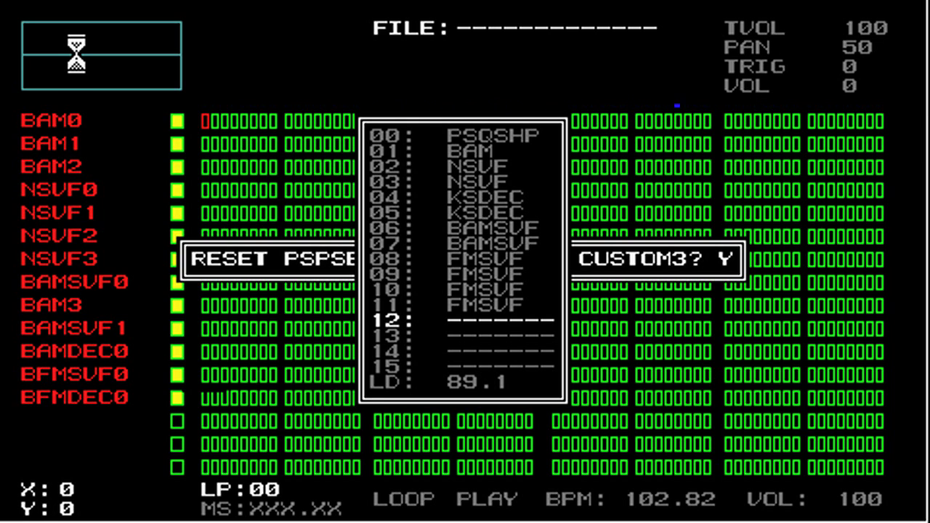
- Confirm the edited CUSTOM3 reset, then go to Load in the System file menu
key("Return")
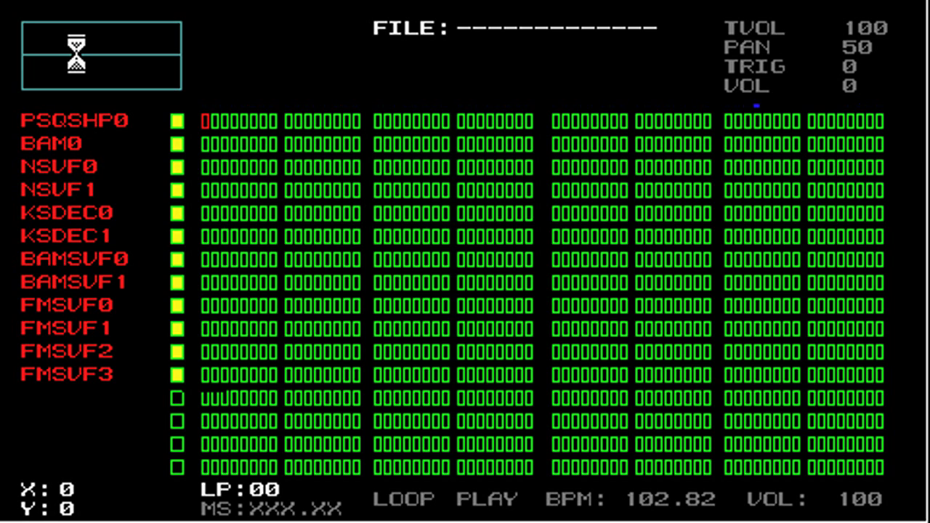
key("Escape")
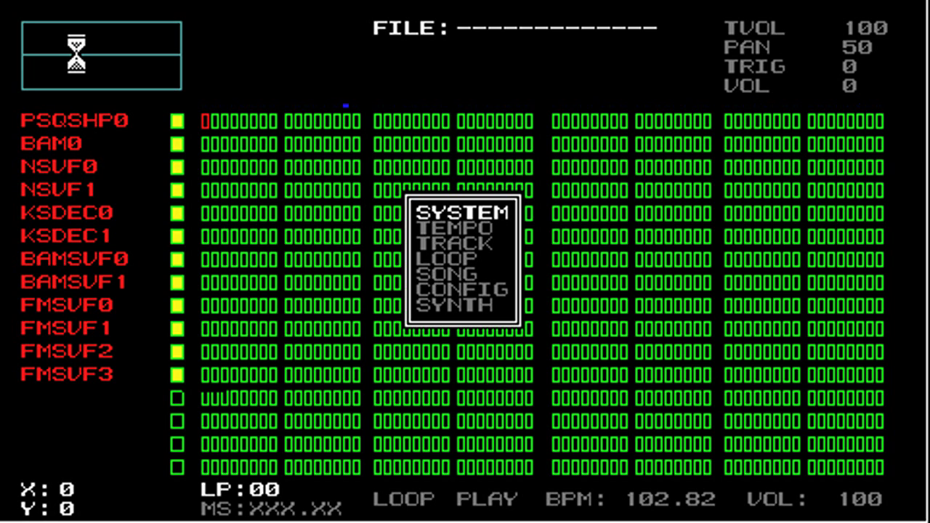
key("Return")
key("Down")
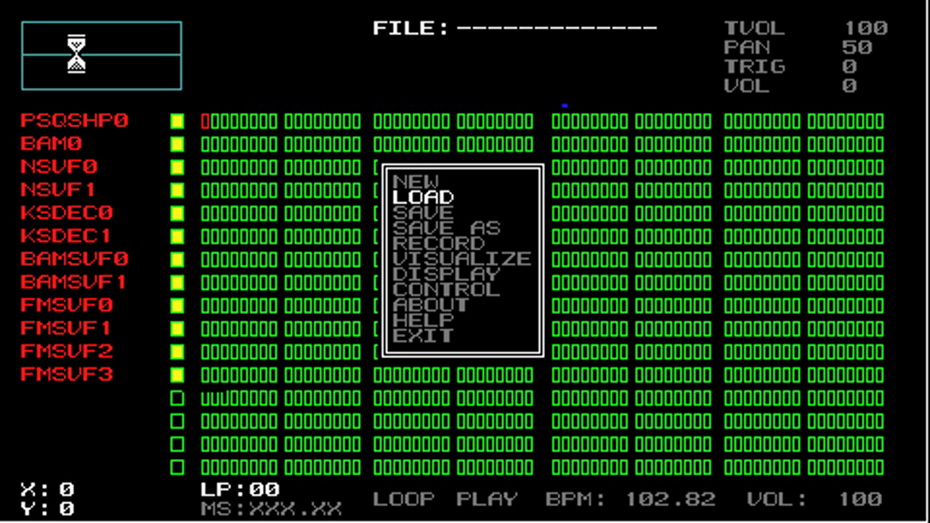
- Open the sequence file list and move the selection to HS00.SEQ
key("Return")
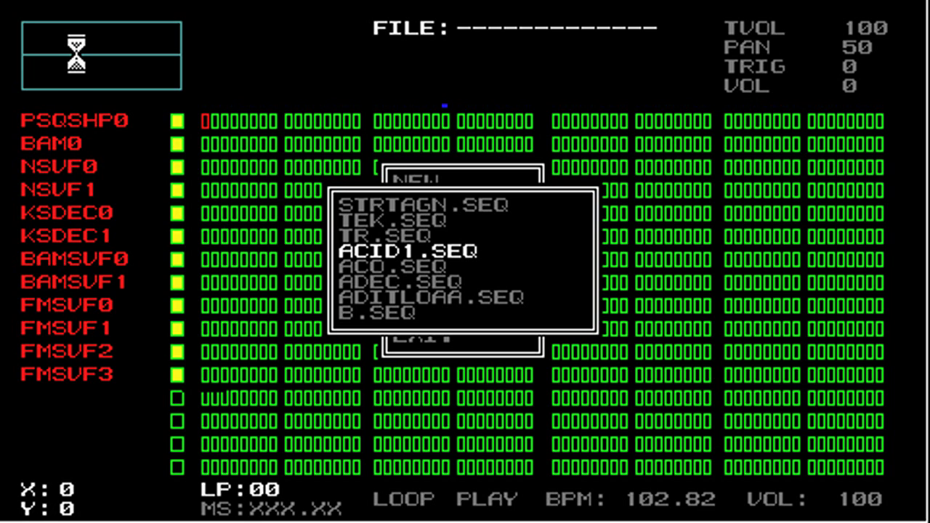
key("Down")
key("Down")
key("Down")
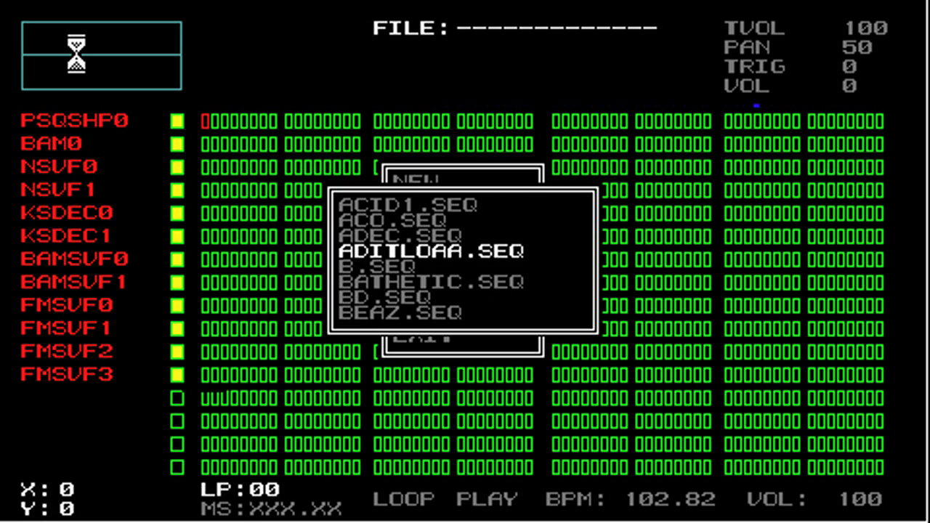
key("Down")
key("Down")
key("Up")
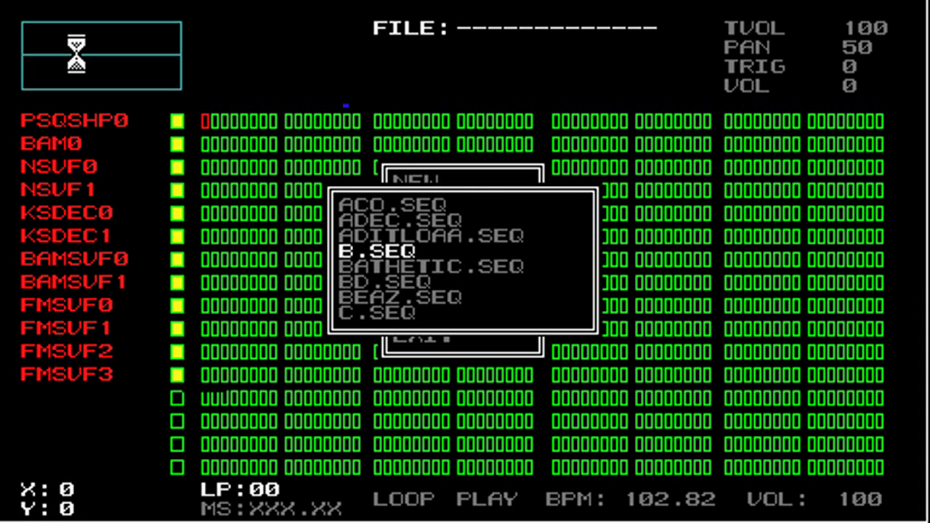
key("Up")
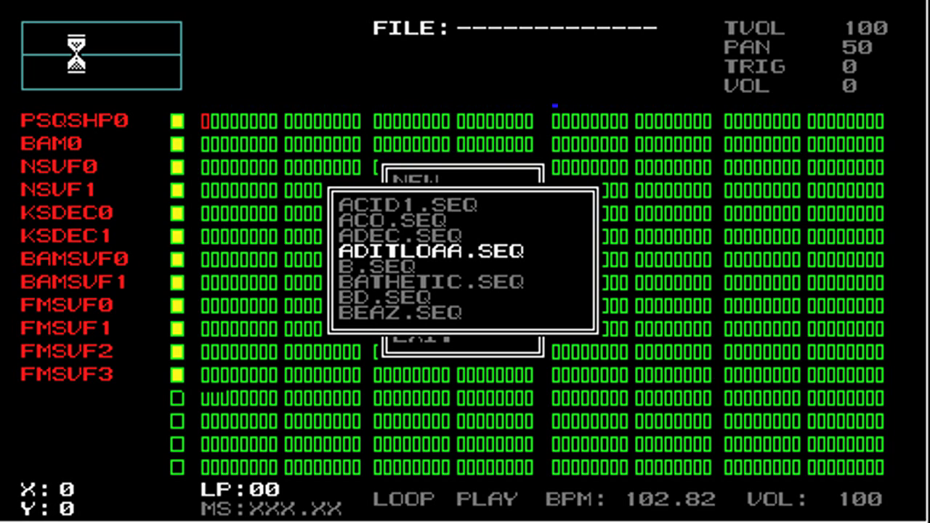
key("Right")
key("Right")
key("Right")
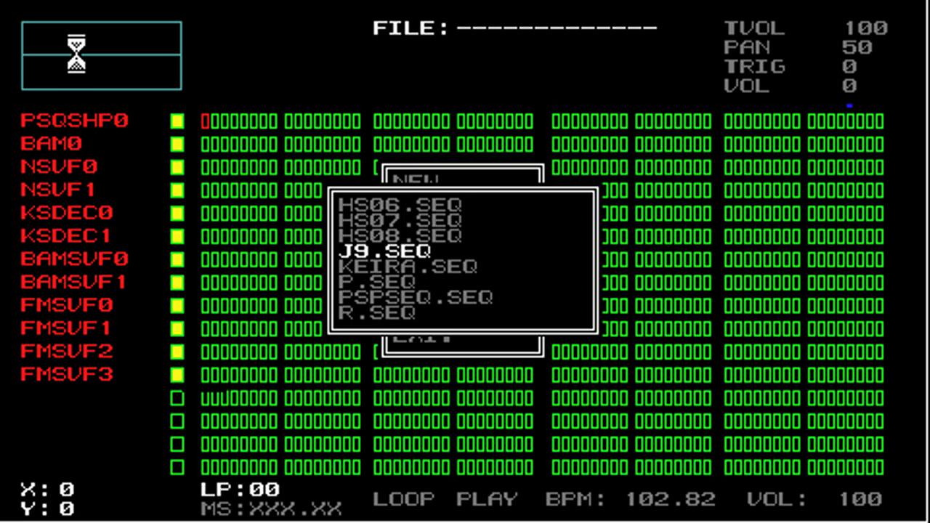
key("Right")
key("Right")
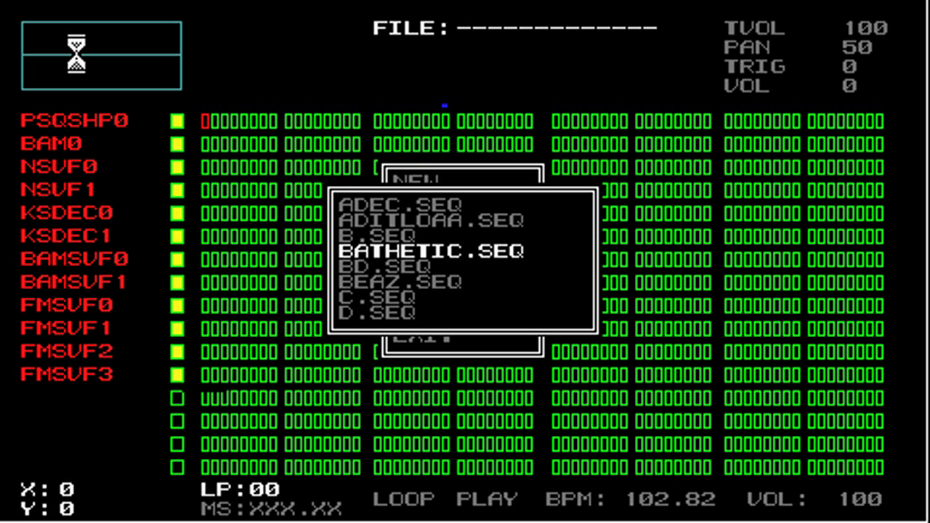
key("Left")
key("Left")
key("Left")
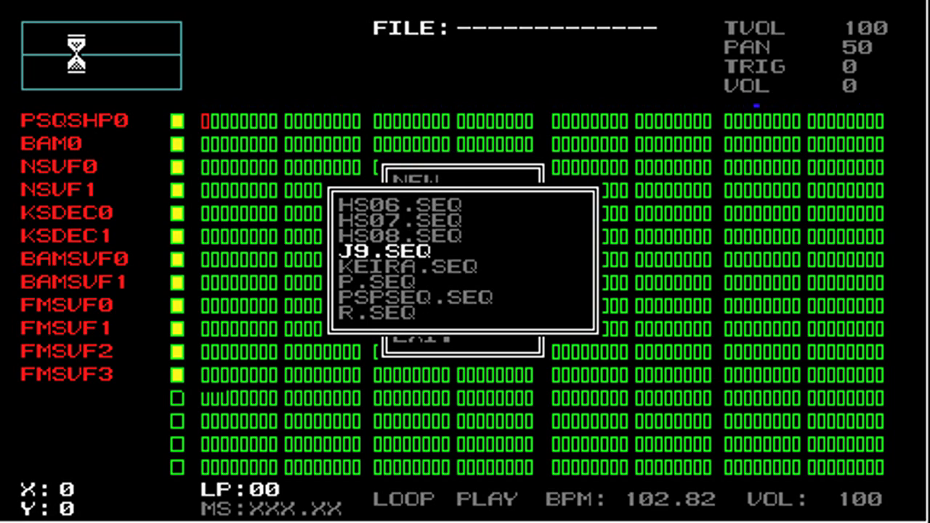
key("Up")
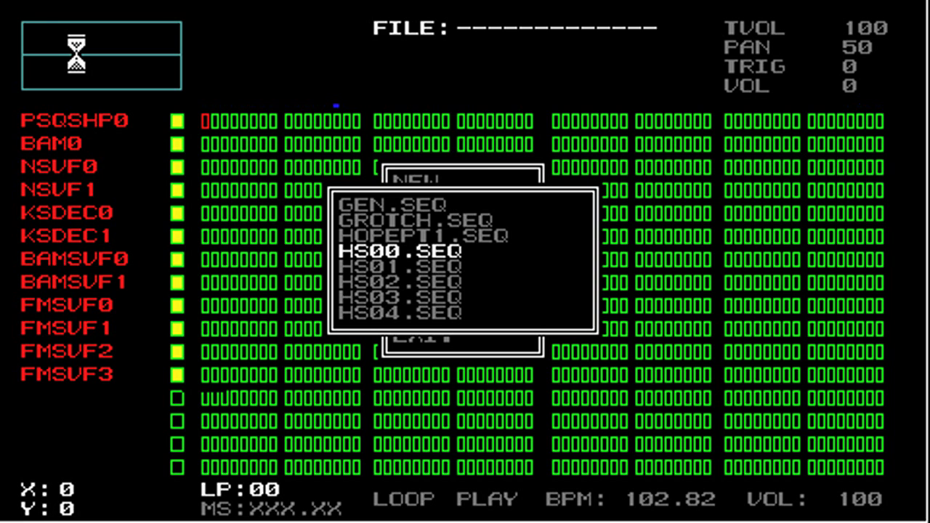
- Load HS00.SEQ and start it playing
key("Return")
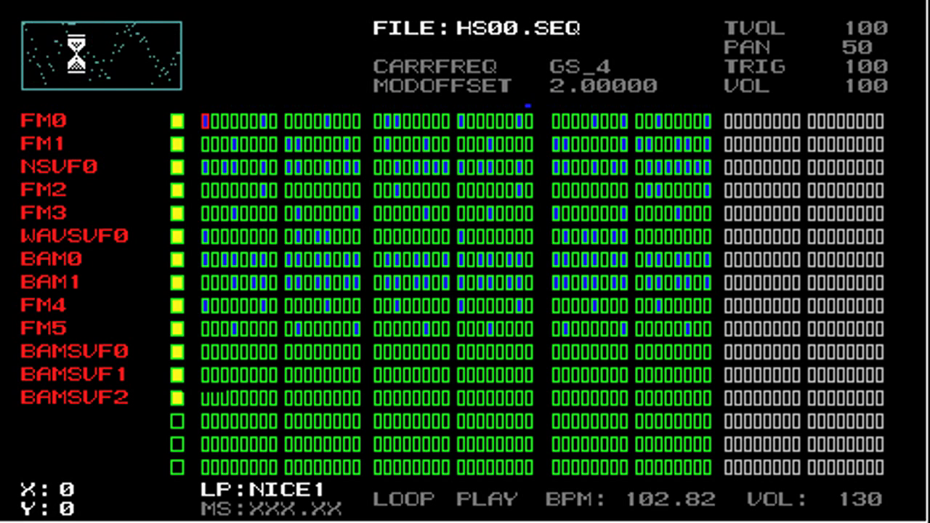
key("p")
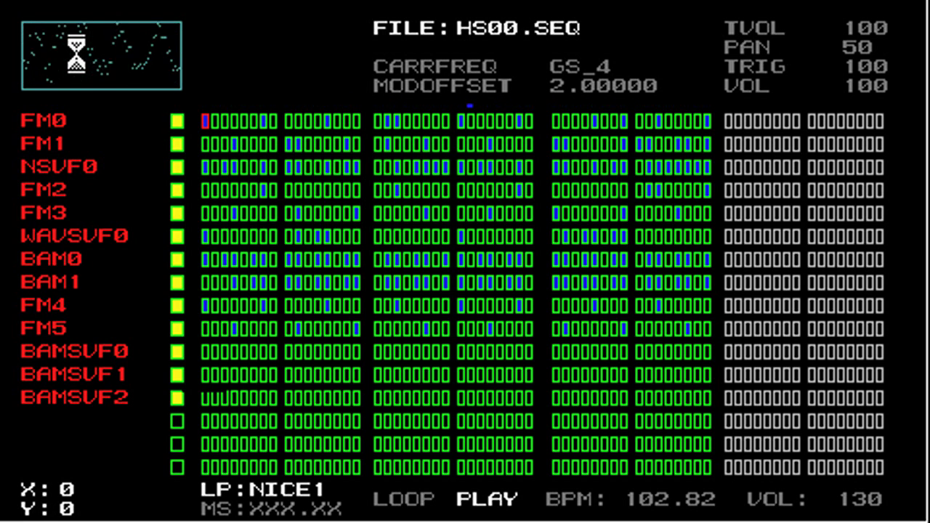
- Stop playback, switch from loop to song mode and play the song
key("space")
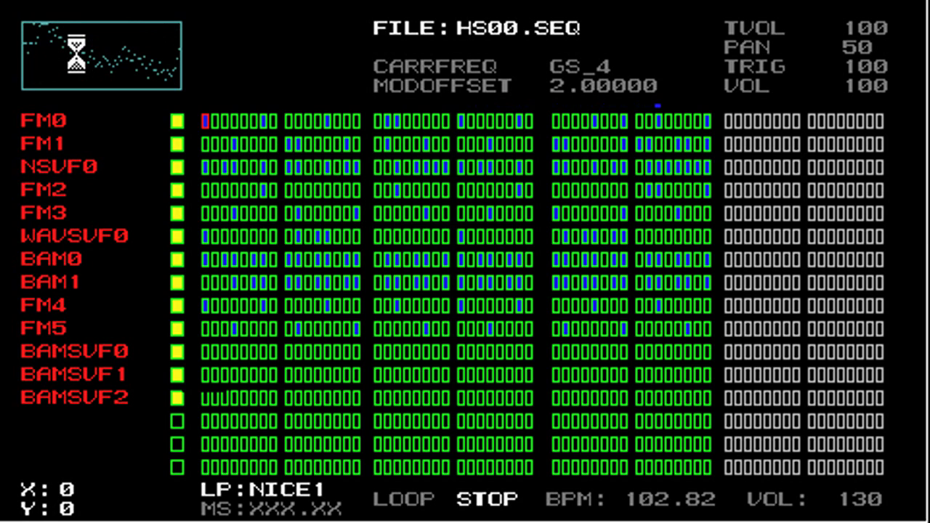
key("l")
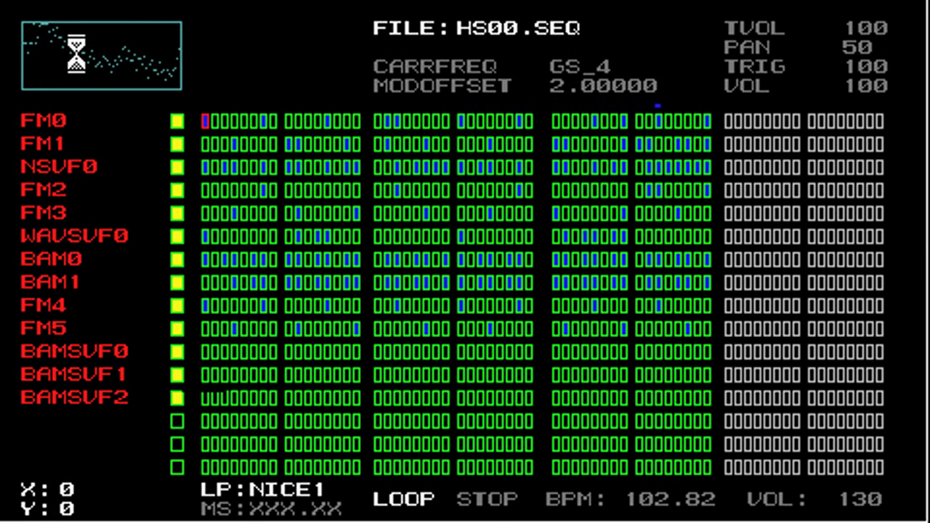
key("s")
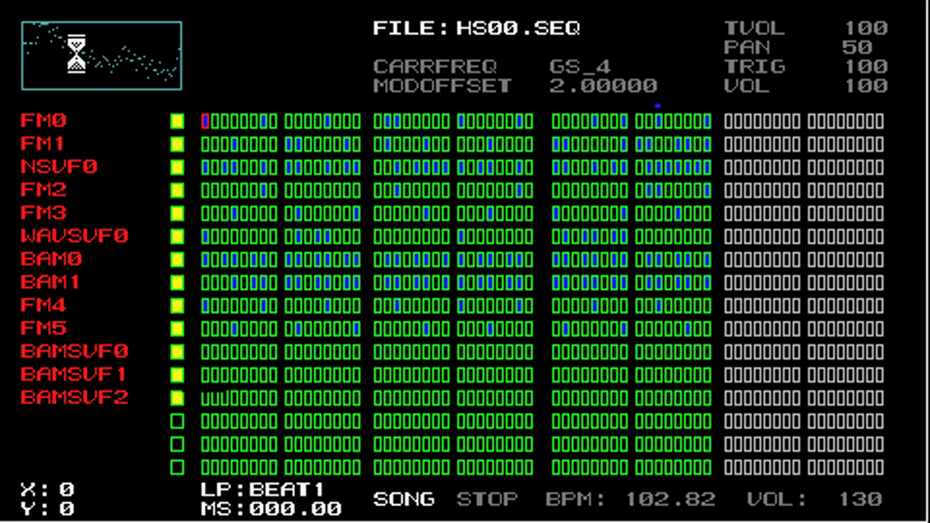
key("space")
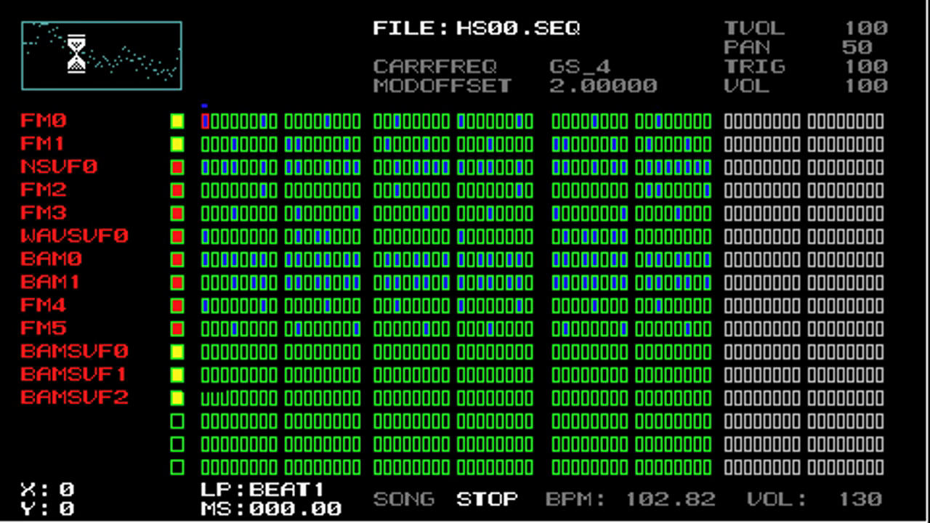
key("space")
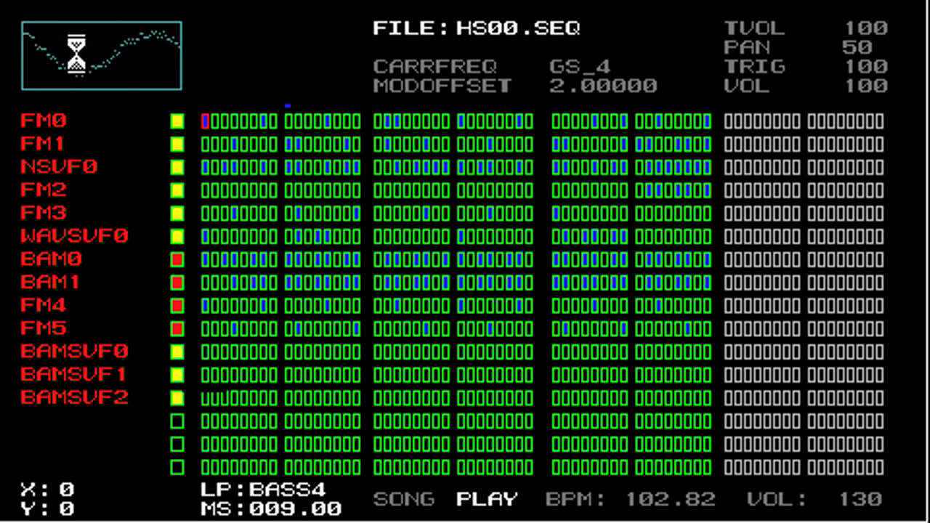
- Switch playback back to loop mode and bring up the main menu
key("Left")
key("Up")
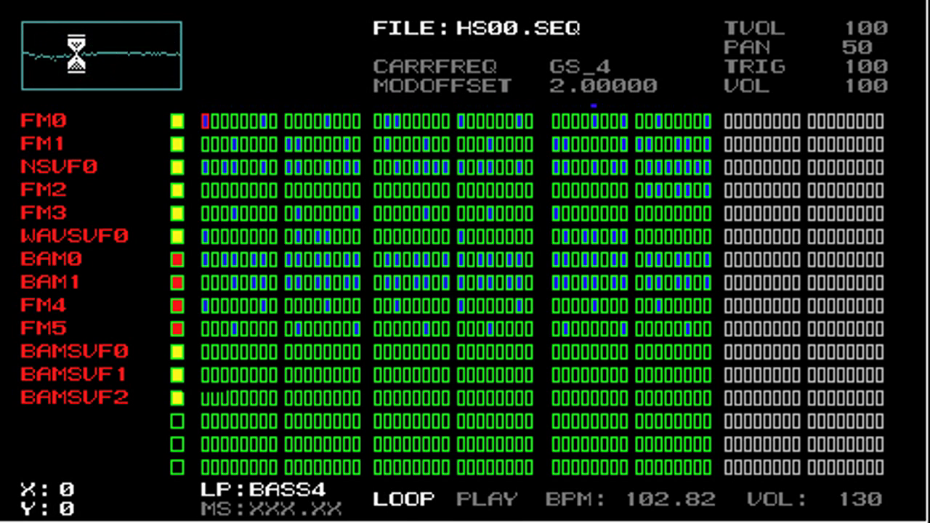
key("Down")
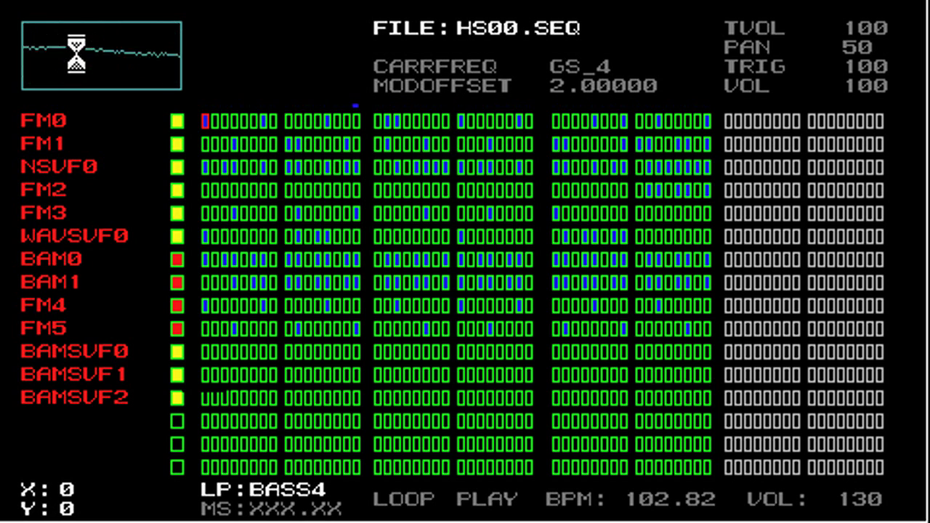
key("Escape")
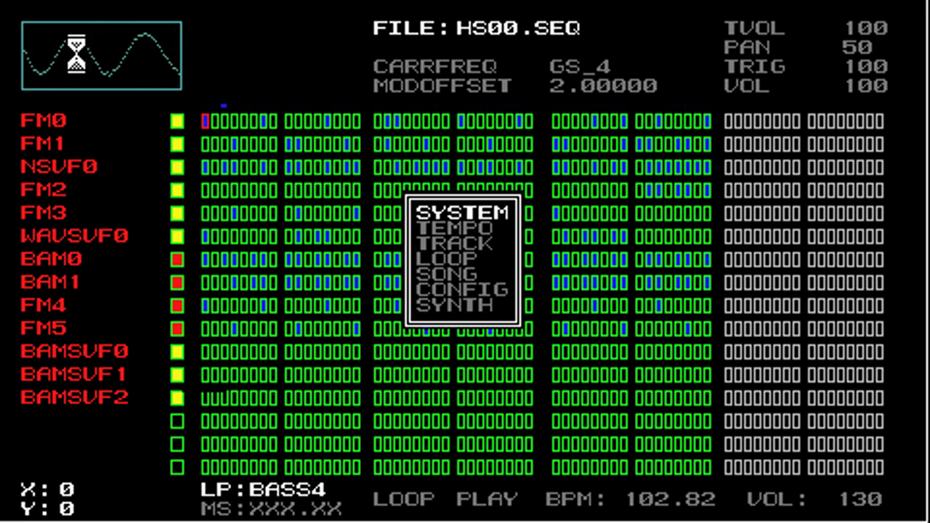
- Choose the 808ISH synth preset from the SYSTEM options and confirm Y to reset the sequencer
key("Return")
key("Return")
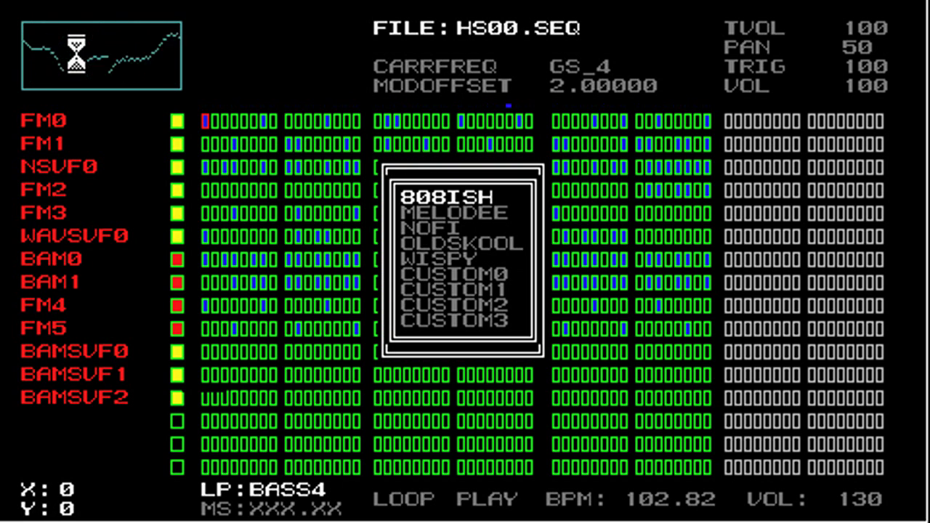
key("Return")
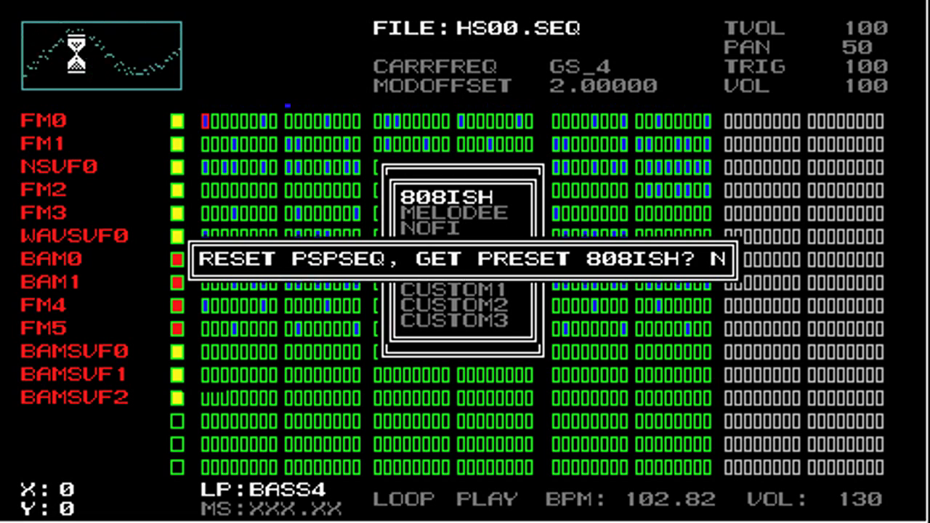
key("Up")
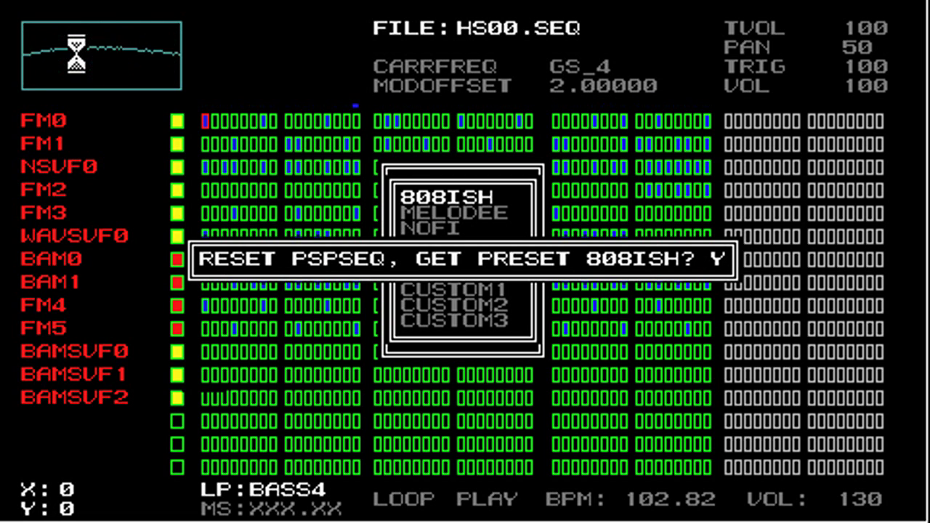
key("Return")
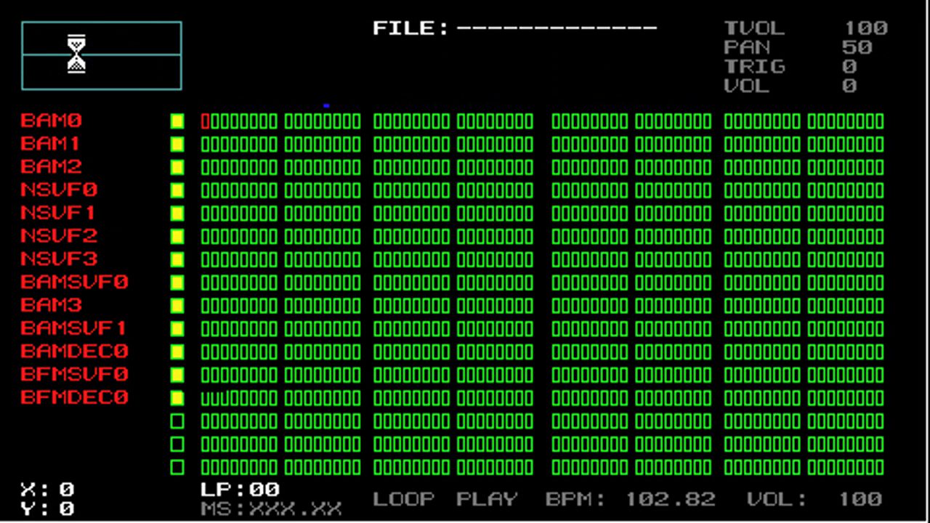